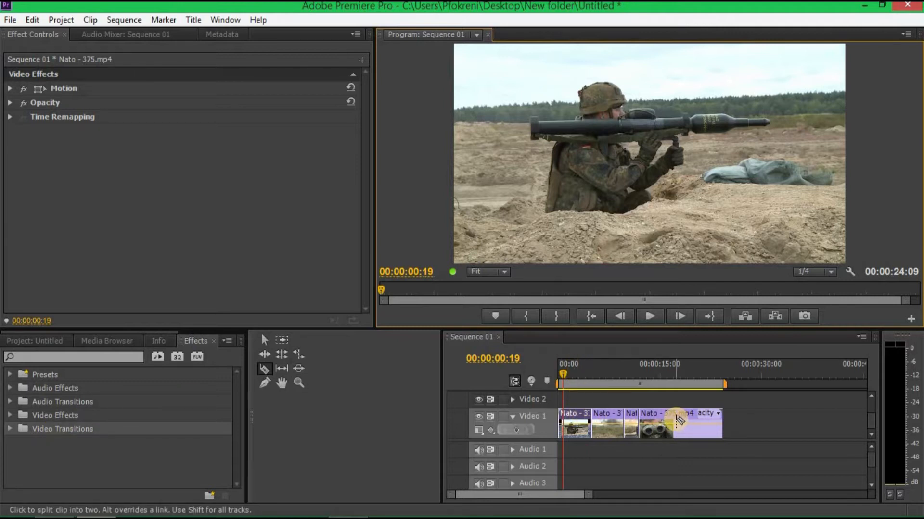
Step: Switch to the Selection tool and play the sequence from its opening clip past the first cut
{"action": "key", "text": "v"}
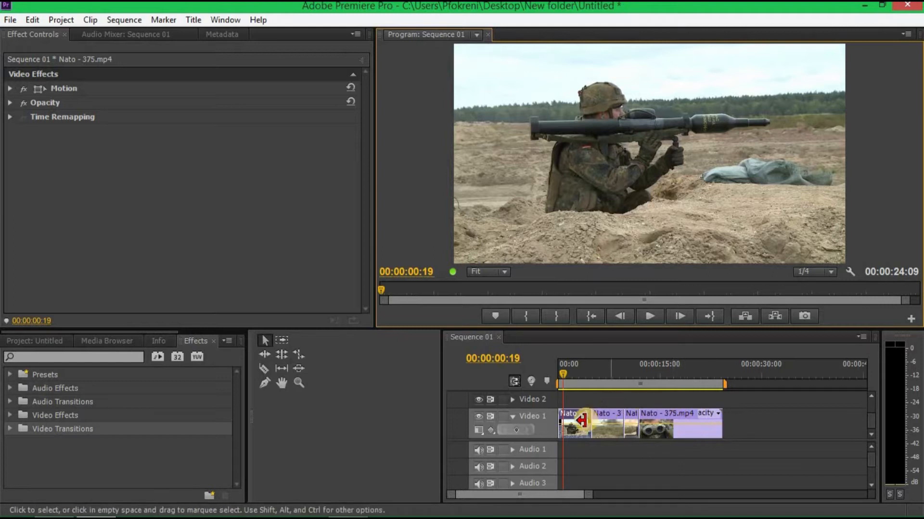
{"action": "key", "text": "space"}
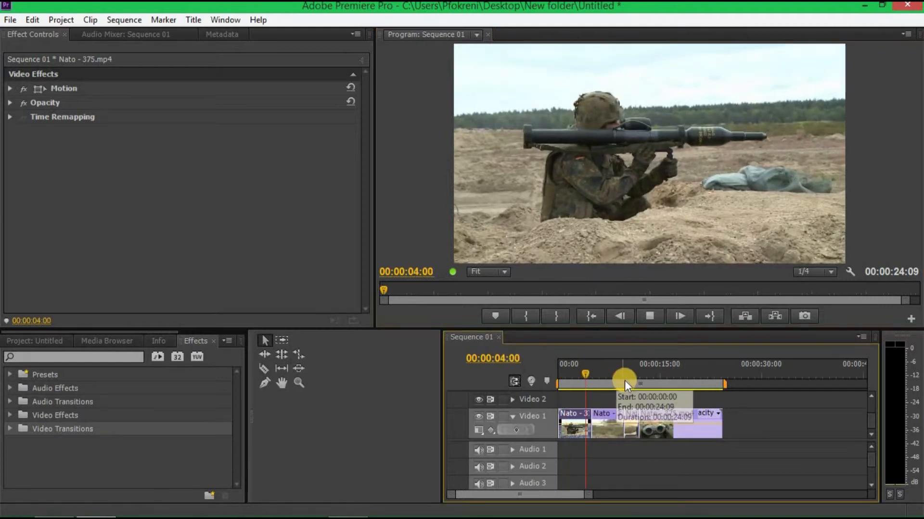
{"action": "key", "text": "space"}
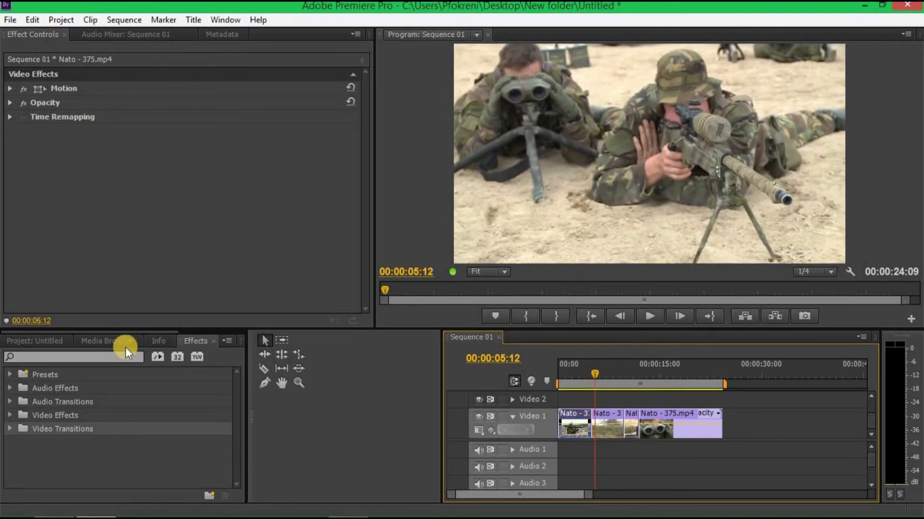
Step: Widen the project area beside the tools and bring up the effects library
{"action": "left_click", "coordinate": [19, 343]}
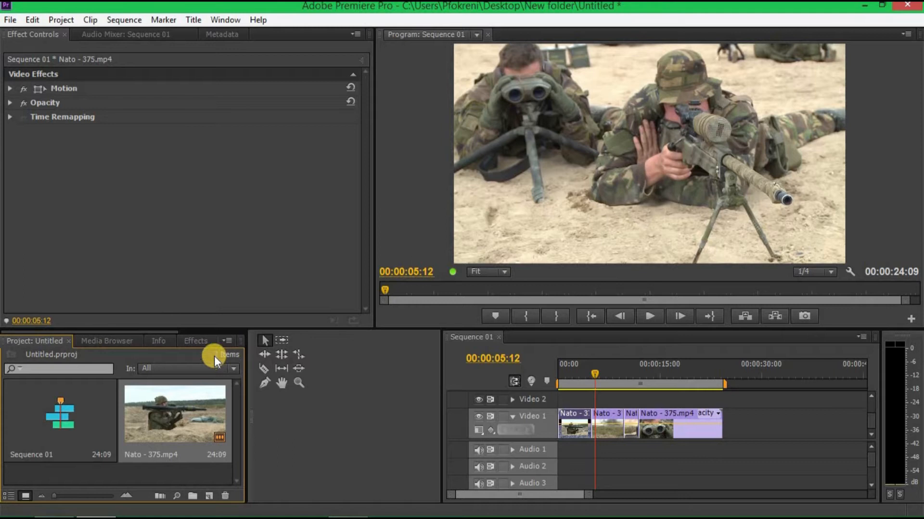
{"action": "left_click_drag", "start_coordinate": [248, 384], "coordinate": [187, 377]}
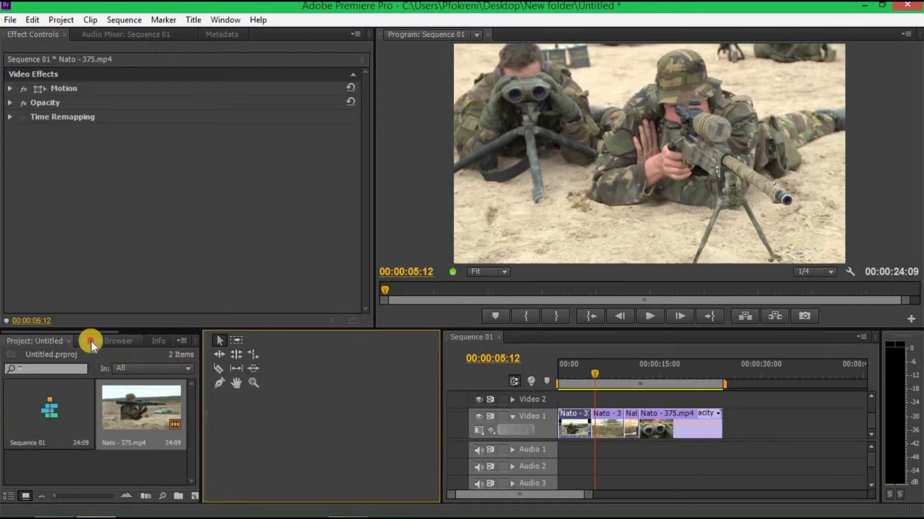
{"action": "left_click", "coordinate": [106, 341]}
{"action": "left_click", "coordinate": [162, 341]}
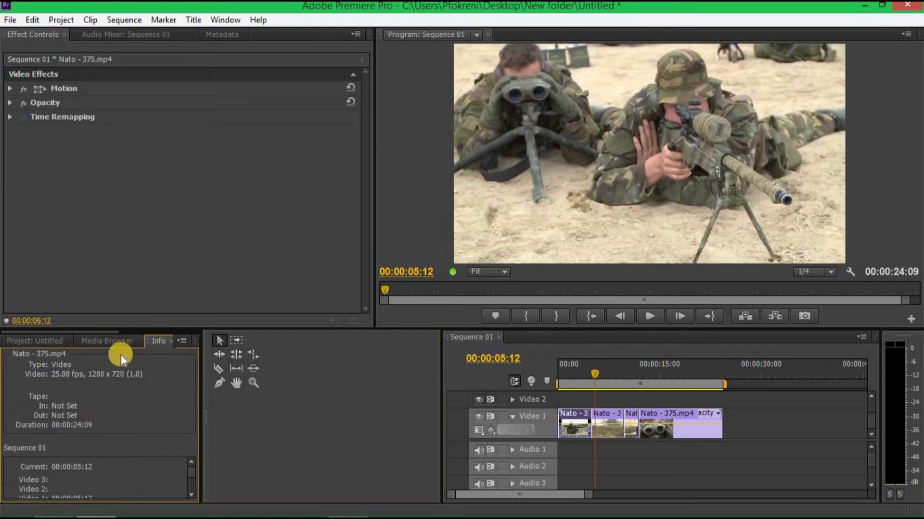
{"action": "left_click", "coordinate": [53, 339]}
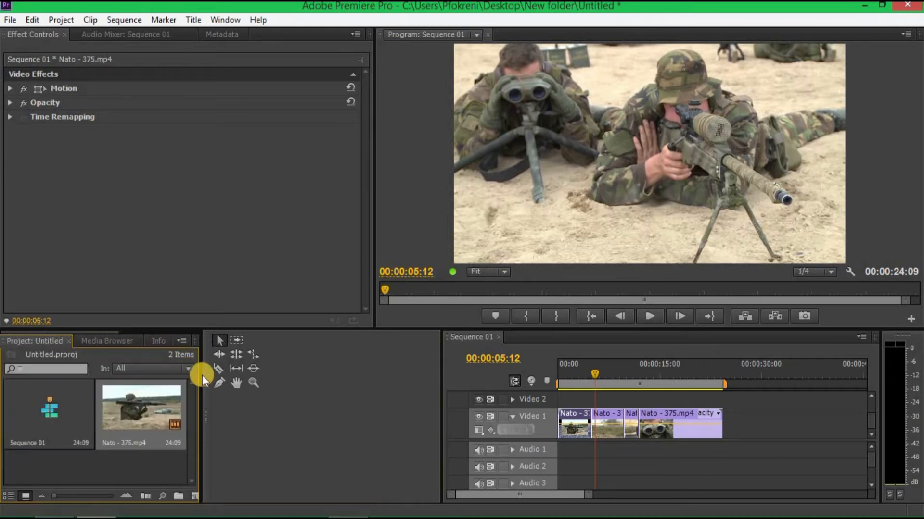
{"action": "left_click_drag", "start_coordinate": [205, 383], "coordinate": [278, 383]}
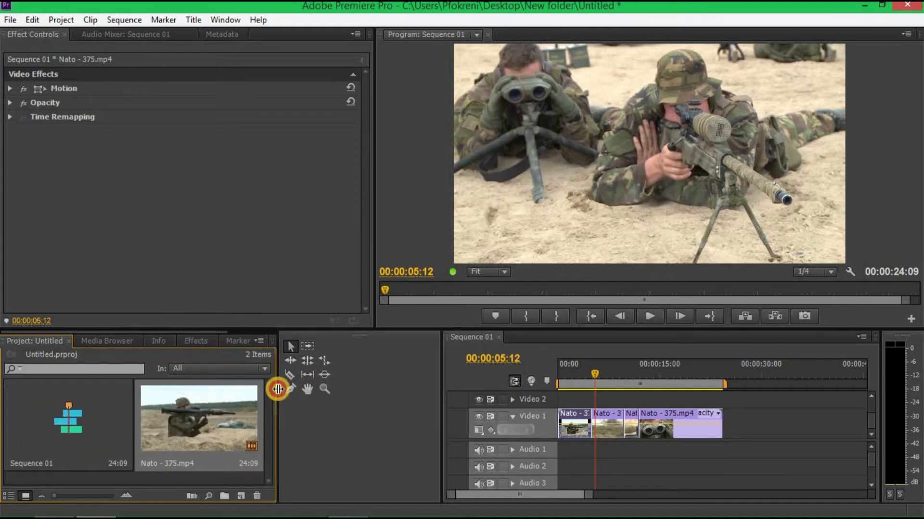
{"action": "left_click", "coordinate": [203, 337]}
{"action": "left_click", "coordinate": [193, 336]}
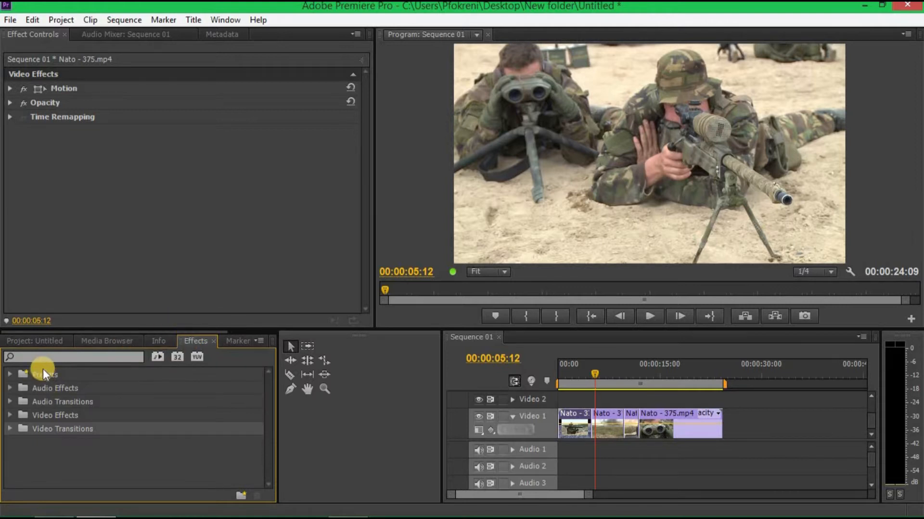
Step: Expand the Video Transitions category, collapse its 3D Motion and Dissolve groups, and look through the available transition groups
{"action": "left_click", "coordinate": [68, 374]}
{"action": "left_click", "coordinate": [82, 389]}
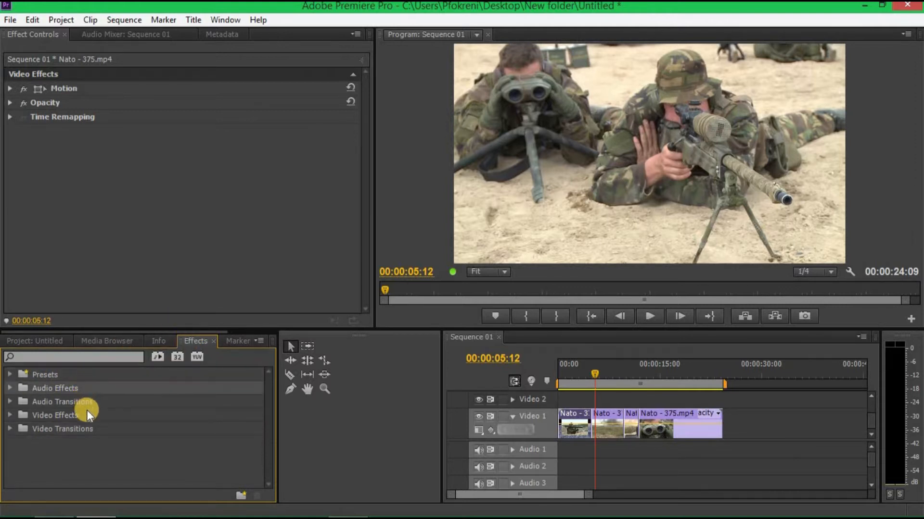
{"action": "left_click", "coordinate": [86, 401]}
{"action": "left_click", "coordinate": [77, 416]}
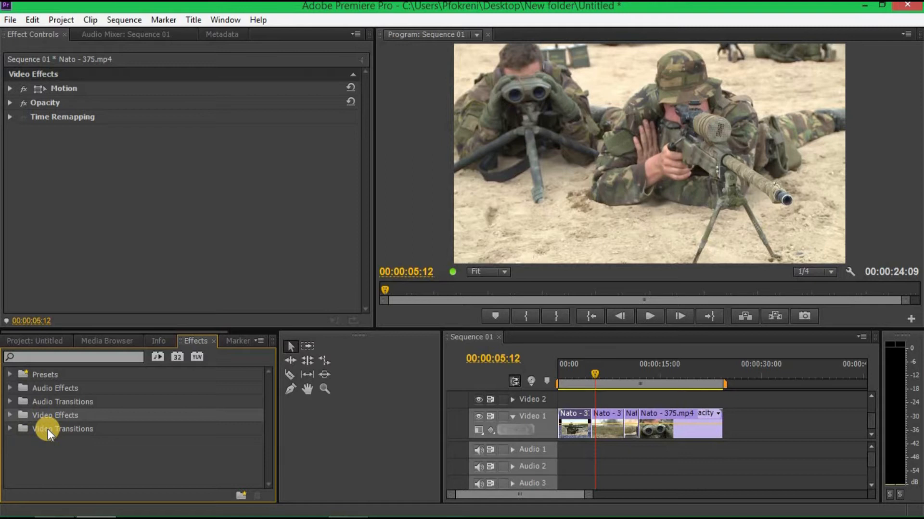
{"action": "left_click", "coordinate": [10, 429]}
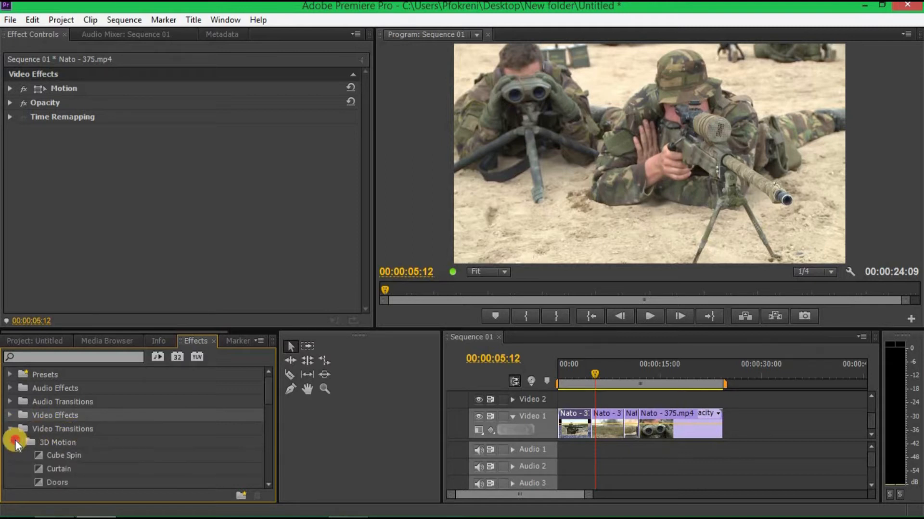
{"action": "left_click", "coordinate": [16, 439]}
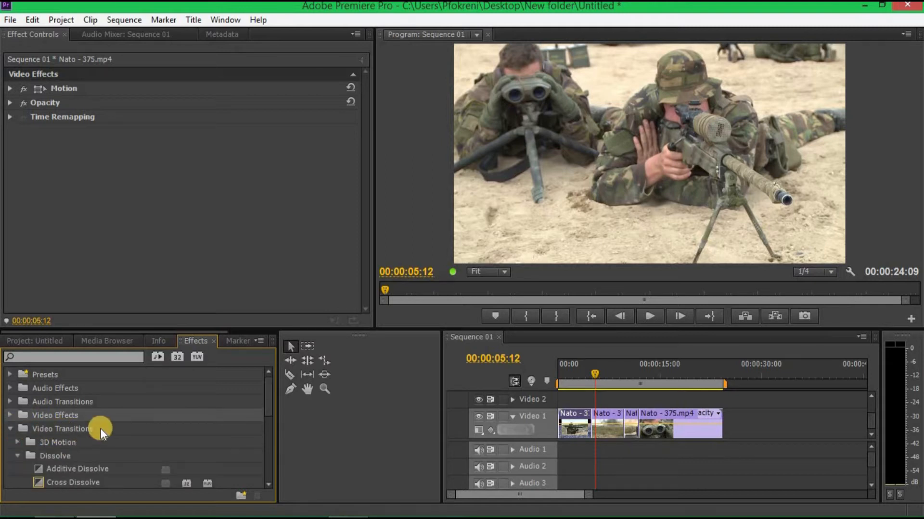
{"action": "left_click", "coordinate": [20, 455]}
{"action": "scroll", "coordinate": [86, 439], "scroll_direction": "down", "scroll_amount": 3}
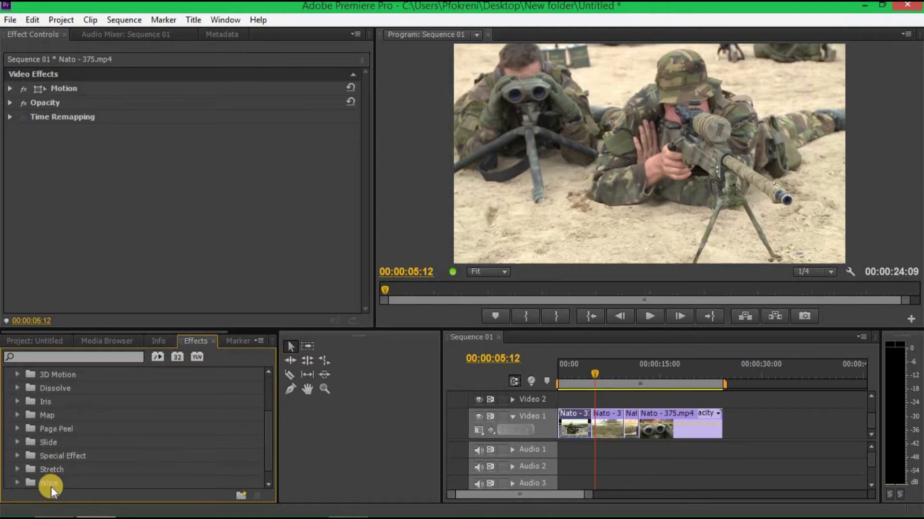
{"action": "scroll", "coordinate": [51, 487], "scroll_direction": "down", "scroll_amount": 1}
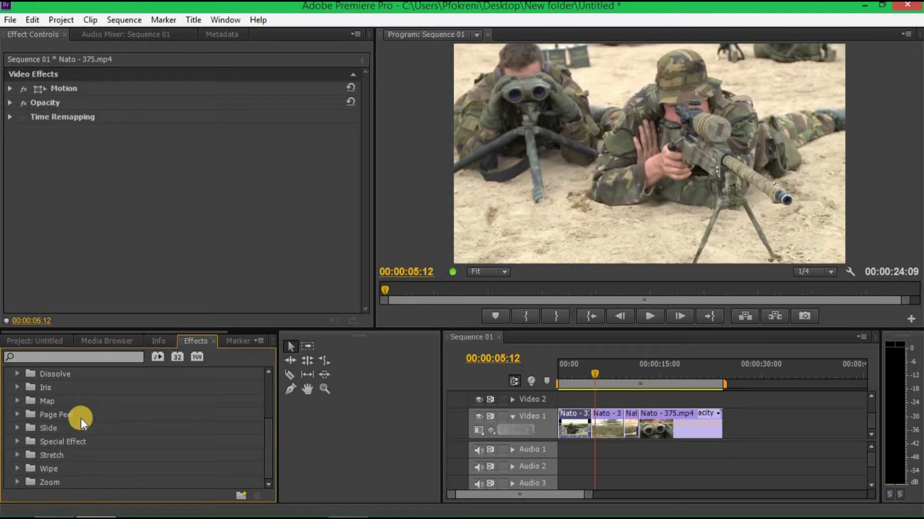
{"action": "scroll", "coordinate": [85, 414], "scroll_direction": "up", "scroll_amount": 3}
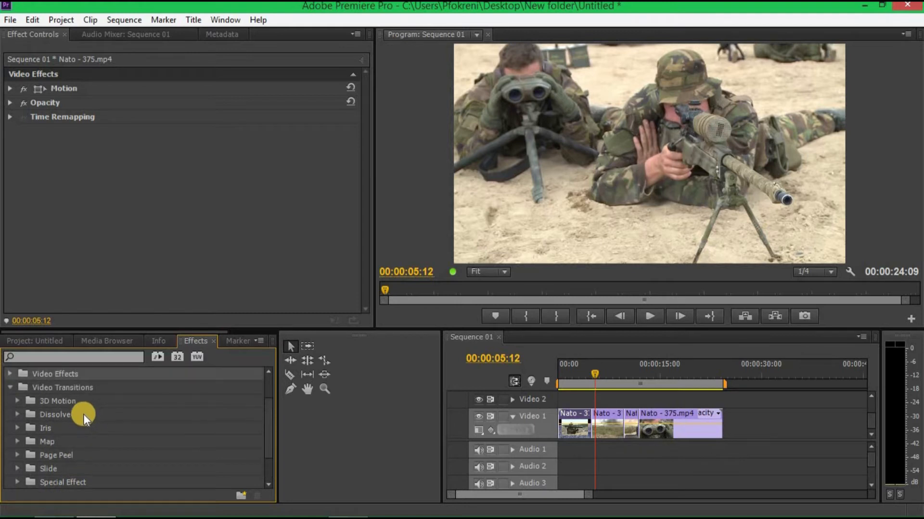
Step: Apply the Curtain transition from 3D Motion to the cut between the first and second clips on Video 1
{"action": "left_click", "coordinate": [589, 370]}
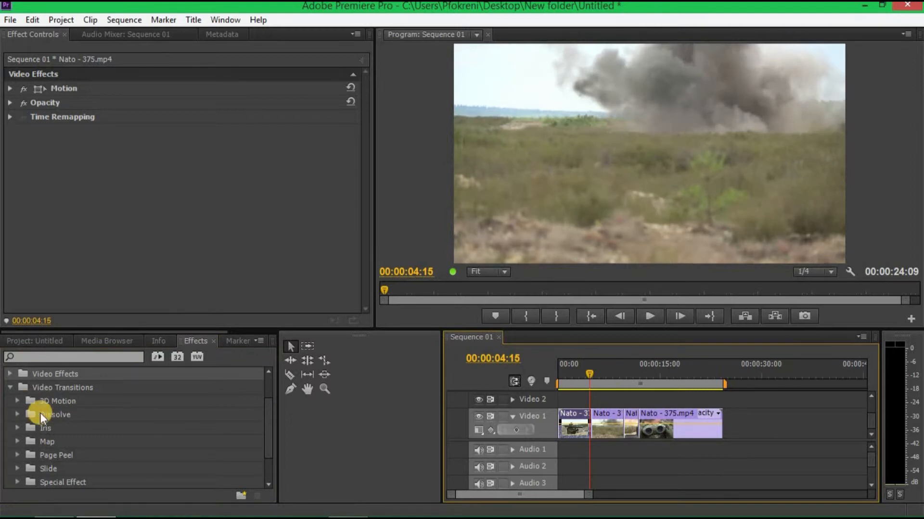
{"action": "scroll", "coordinate": [42, 425], "scroll_direction": "up", "scroll_amount": 1}
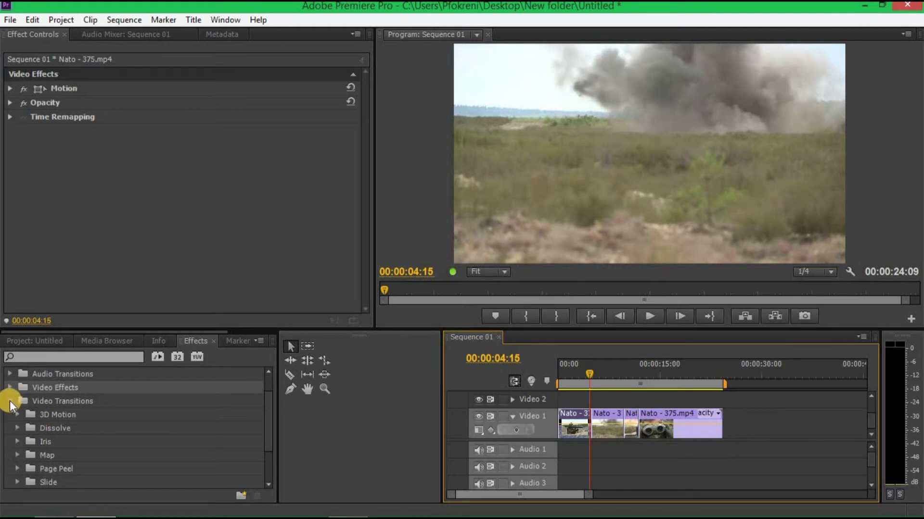
{"action": "left_click", "coordinate": [17, 413]}
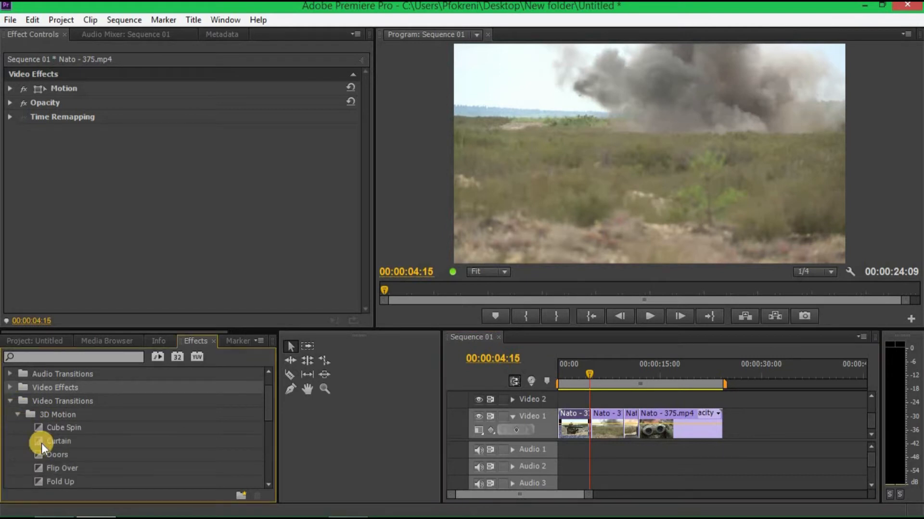
{"action": "left_click", "coordinate": [60, 440]}
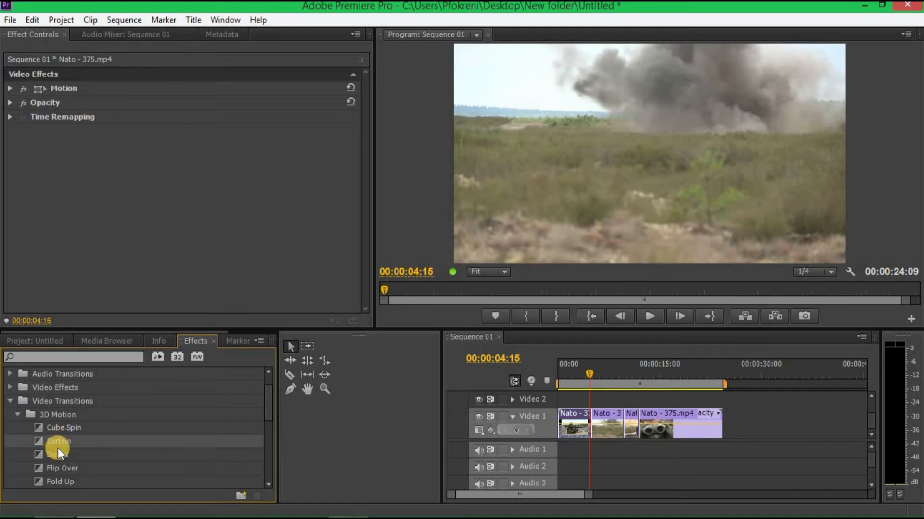
{"action": "left_click_drag", "start_coordinate": [67, 446], "coordinate": [595, 432]}
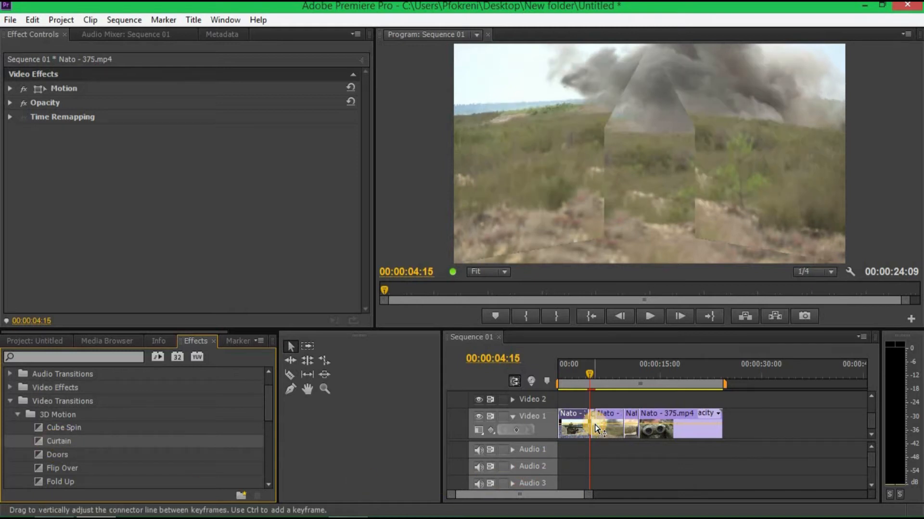
Step: Play back the sequence across the first cut to preview the Curtain transition
{"action": "left_click", "coordinate": [583, 367]}
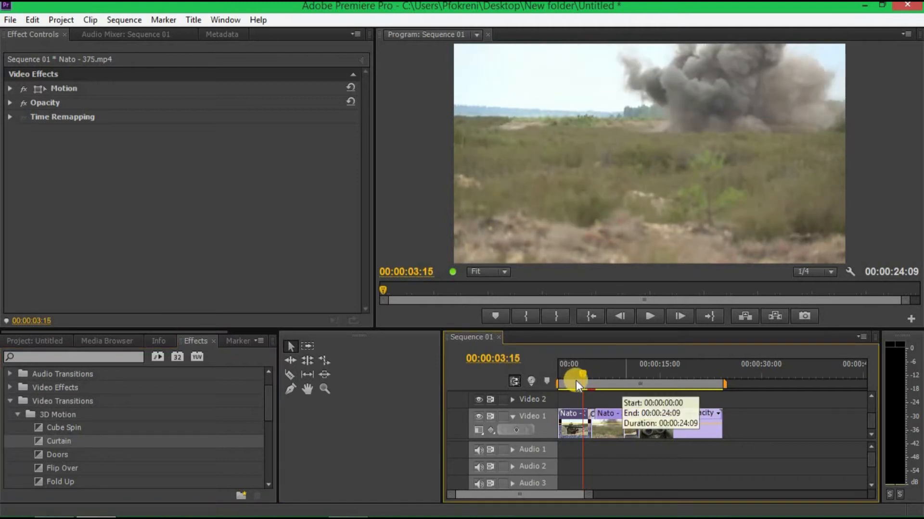
{"action": "left_click_drag", "start_coordinate": [566, 373], "coordinate": [656, 377]}
{"action": "key", "text": "space"}
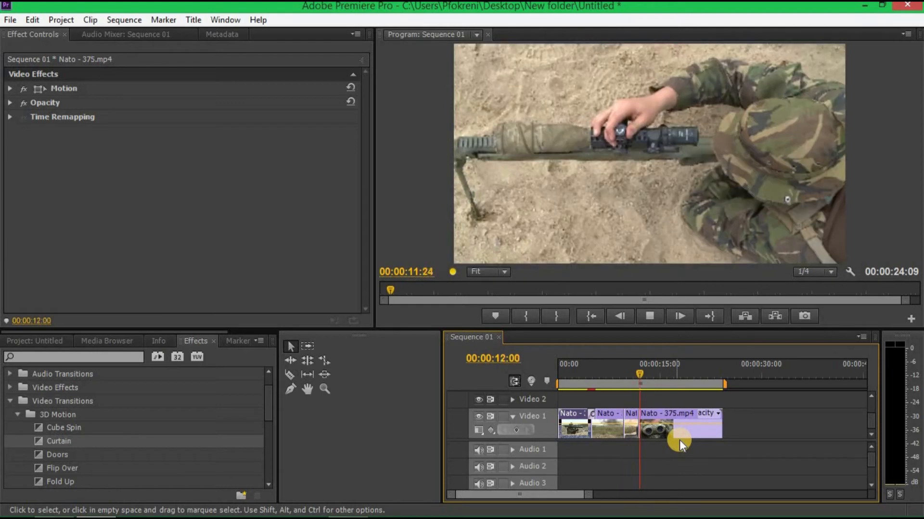
{"action": "key", "text": "space"}
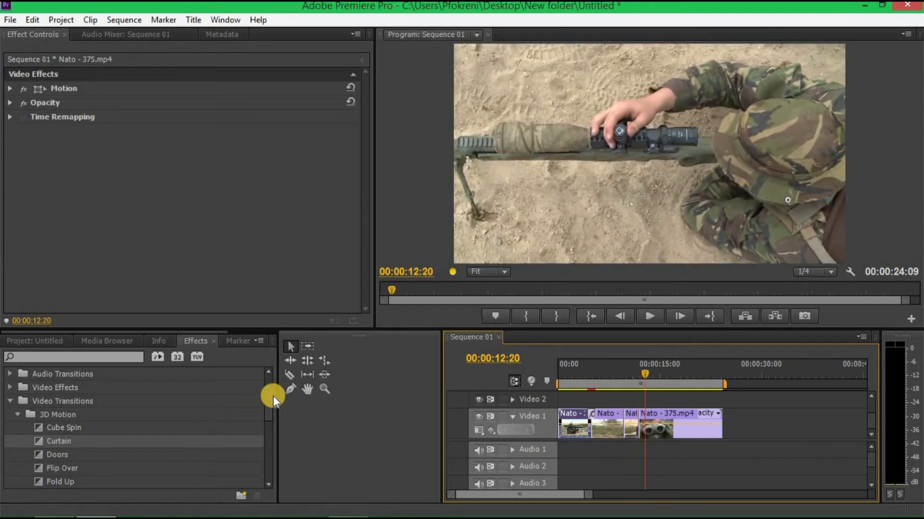
Step: Apply the Center Peel transition from Page Peel to the cut between the third and fourth clips on Video 1
{"action": "left_click_drag", "start_coordinate": [267, 391], "coordinate": [143, 431]}
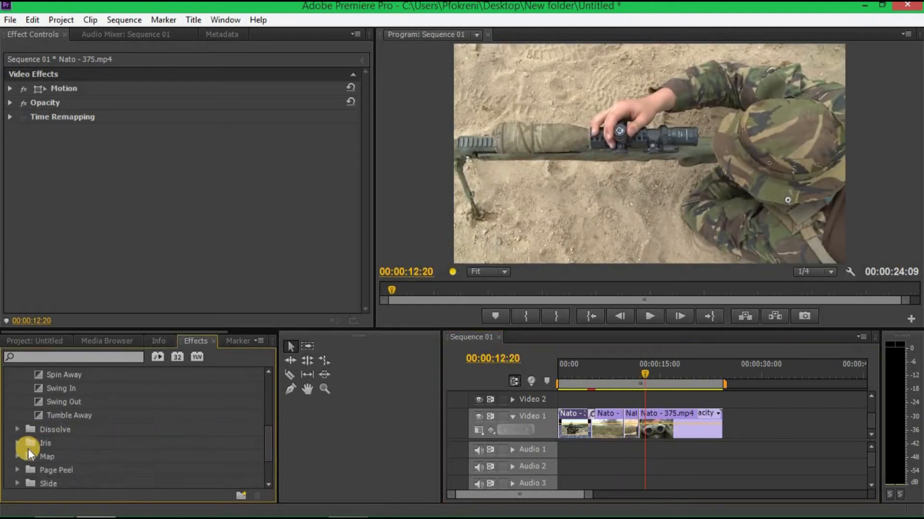
{"action": "left_click", "coordinate": [27, 470]}
{"action": "scroll", "coordinate": [197, 440], "scroll_direction": "down", "scroll_amount": 3}
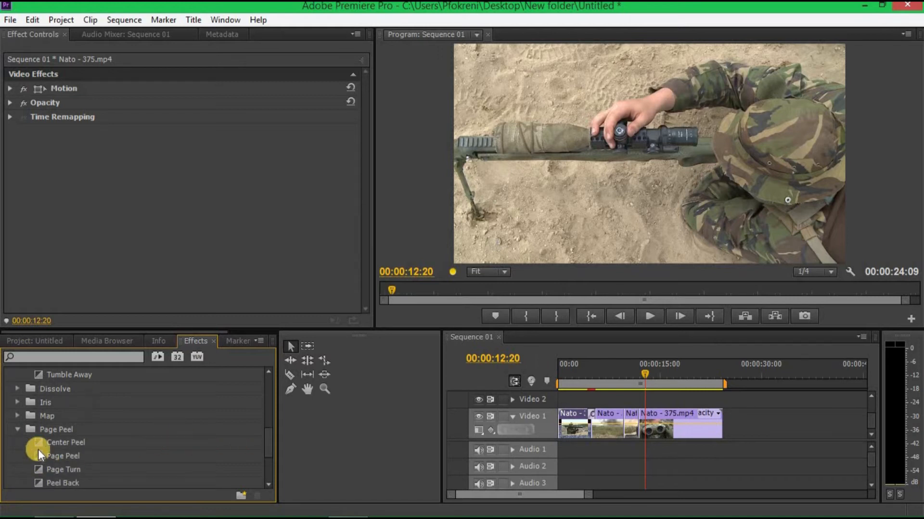
{"action": "left_click_drag", "start_coordinate": [67, 446], "coordinate": [642, 425]}
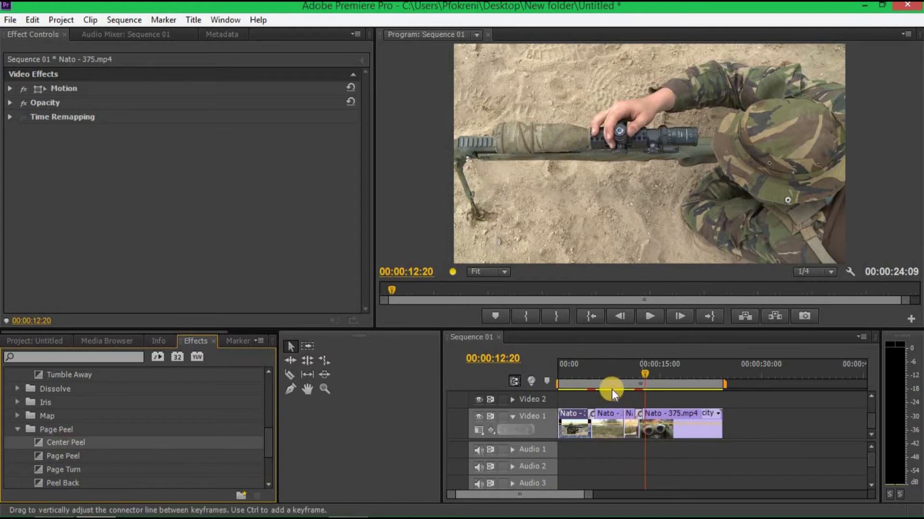
Step: Play back the sequence around the last cut to preview the Center Peel transition
{"action": "left_click", "coordinate": [634, 369]}
{"action": "left_click", "coordinate": [630, 365]}
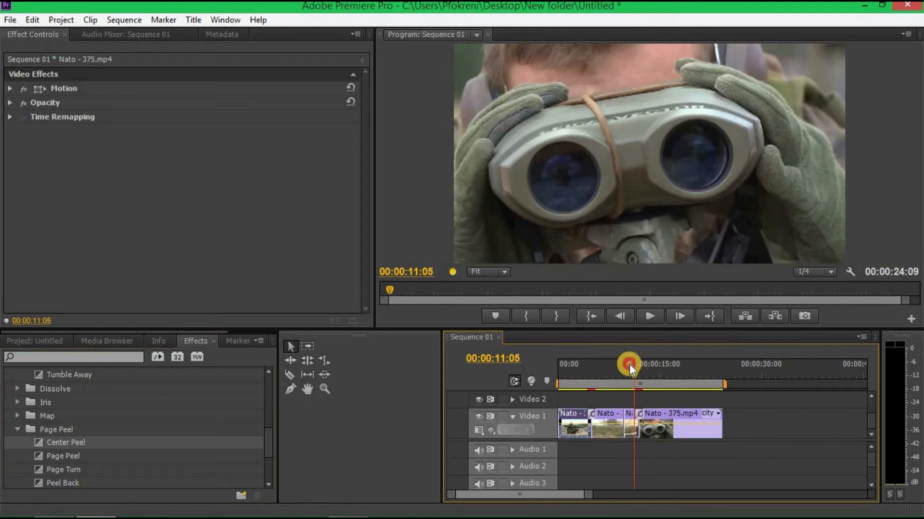
{"action": "left_click", "coordinate": [612, 366]}
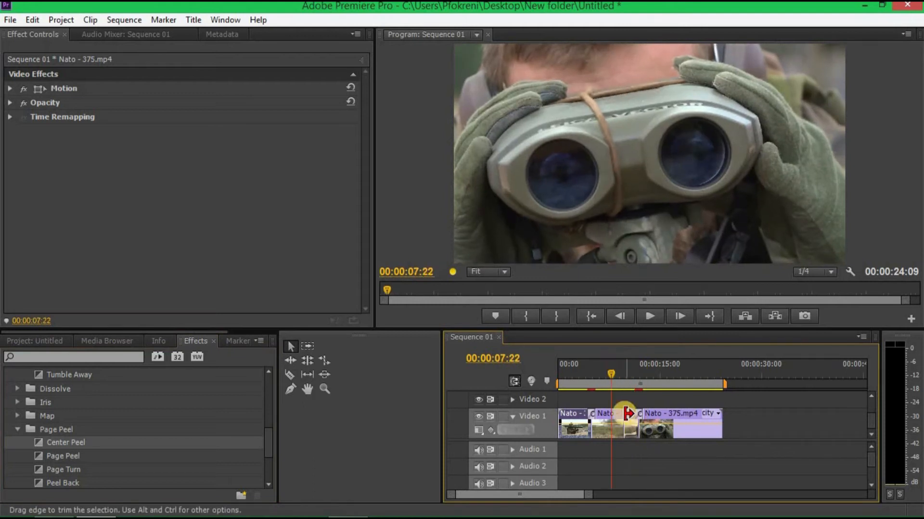
{"action": "key", "text": "space"}
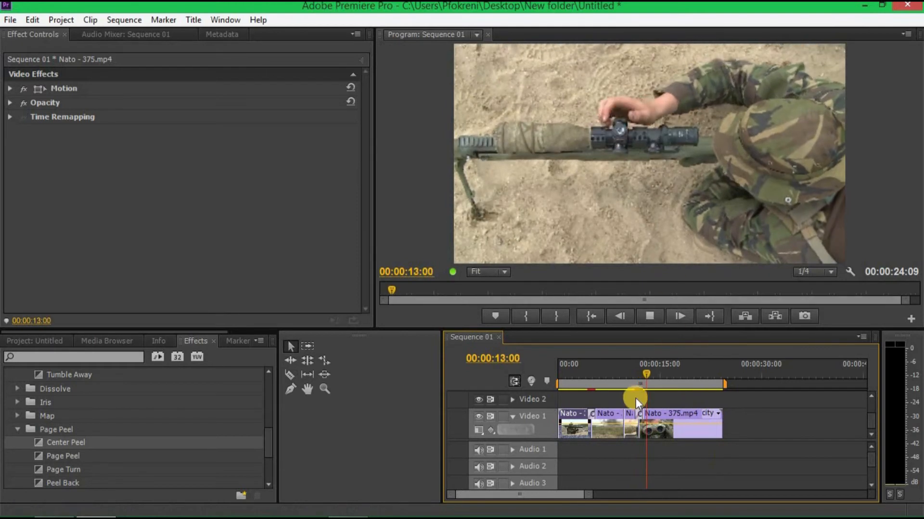
{"action": "left_click", "coordinate": [635, 371]}
{"action": "key", "text": "space"}
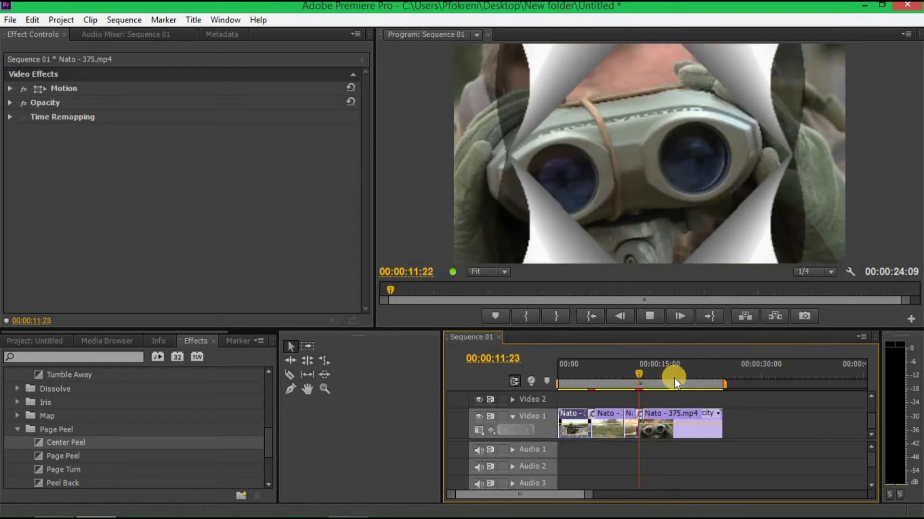
{"action": "key", "text": "space"}
Step: Place the playhead at 00:00:09:05 and apply the Band Slide transition from Slide to the cut between the second and third clips
{"action": "left_click", "coordinate": [621, 375]}
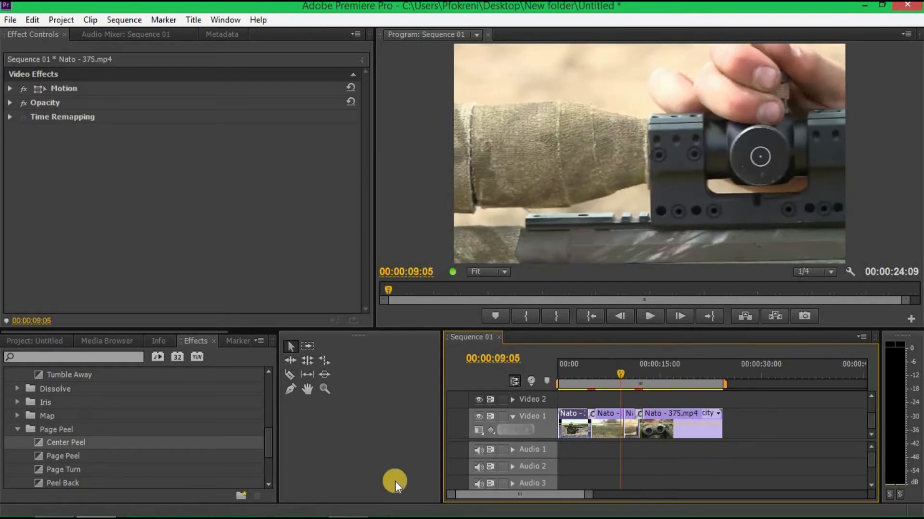
{"action": "scroll", "coordinate": [73, 466], "scroll_direction": "down", "scroll_amount": 3}
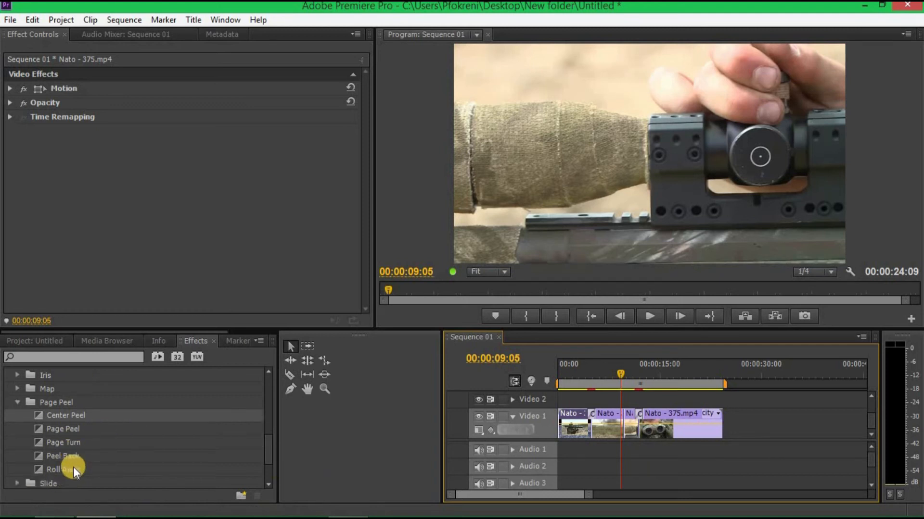
{"action": "left_click", "coordinate": [18, 429]}
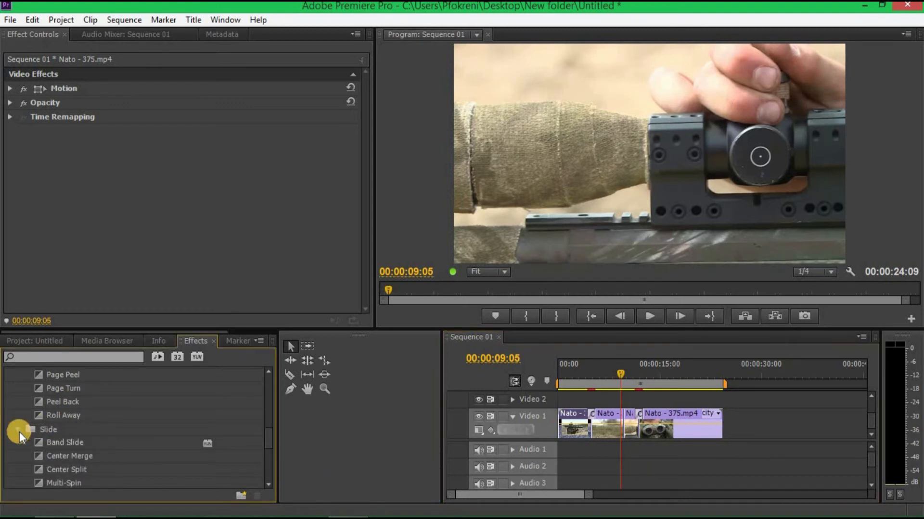
{"action": "left_click", "coordinate": [54, 443]}
{"action": "left_click_drag", "start_coordinate": [56, 439], "coordinate": [623, 422]}
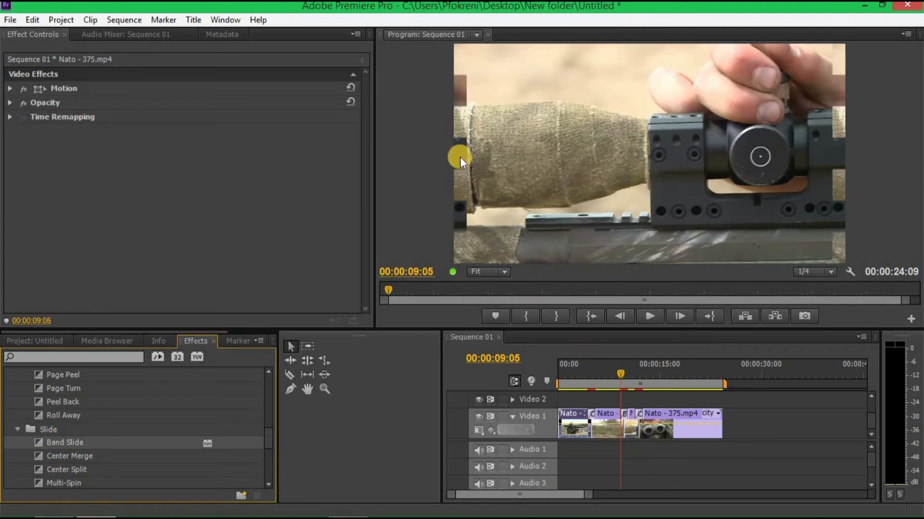
Step: Play back the sequence from before the second cut to preview the Band Slide and Center Peel transitions
{"action": "left_click", "coordinate": [601, 376]}
{"action": "key", "text": "space"}
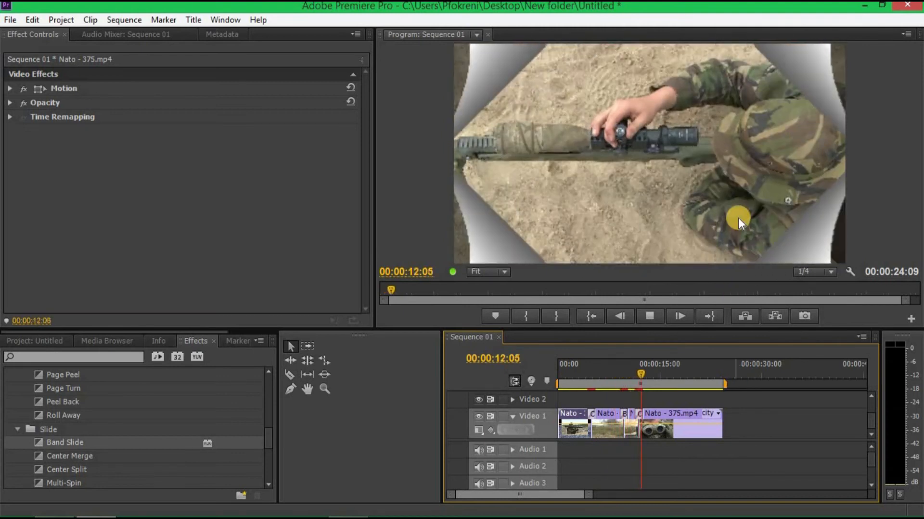
{"action": "key", "text": "space"}
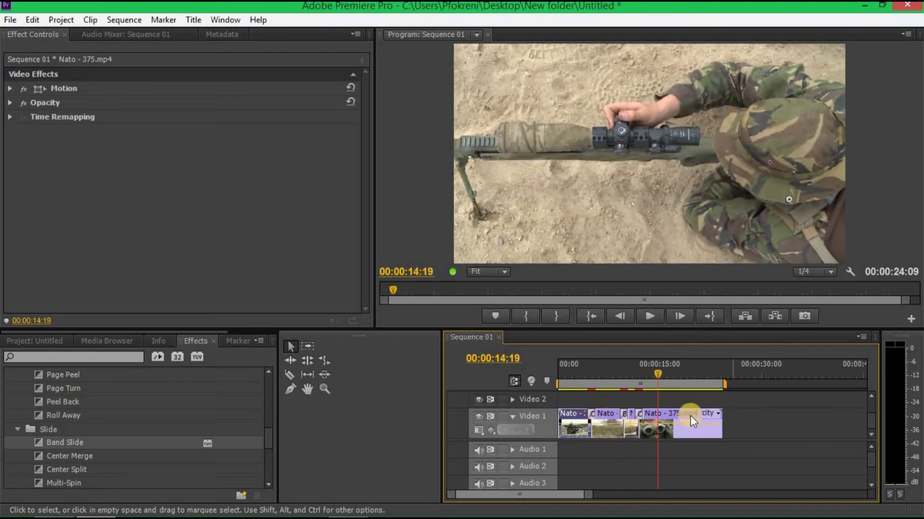
Step: Split the last clip on Video 1 into three parts with the Razor tool at about 16 and 20 seconds
{"action": "left_click", "coordinate": [290, 376]}
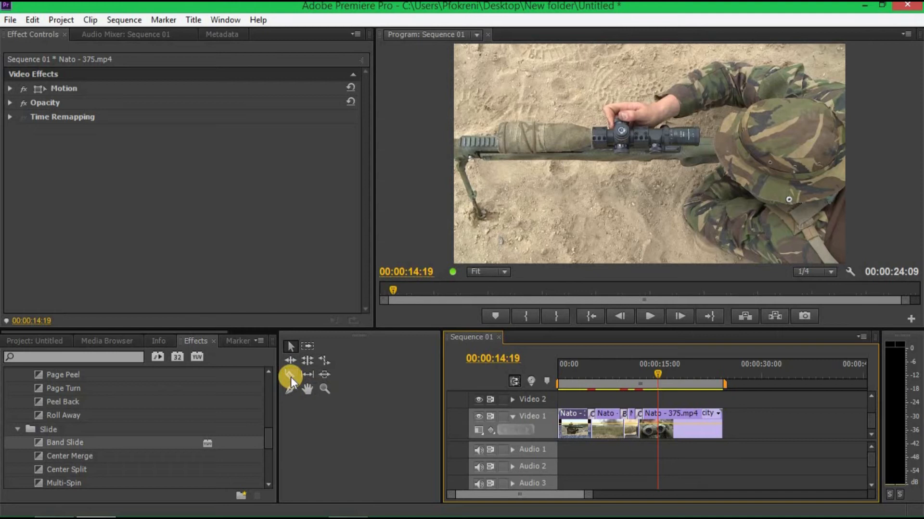
{"action": "left_click", "coordinate": [664, 414]}
{"action": "left_click", "coordinate": [696, 413]}
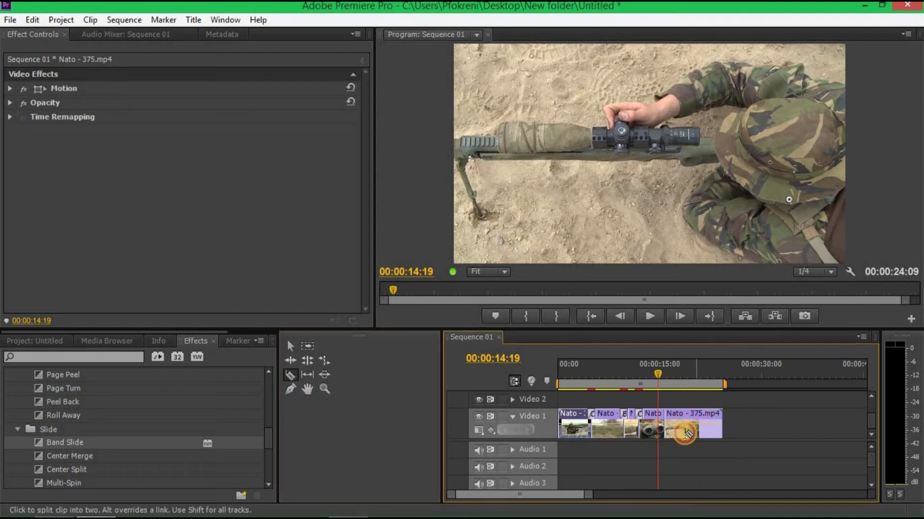
{"action": "left_click", "coordinate": [284, 342]}
Step: Play back the sequence across the newly made cuts to check the split clips
{"action": "left_click", "coordinate": [635, 367]}
{"action": "key", "text": "space"}
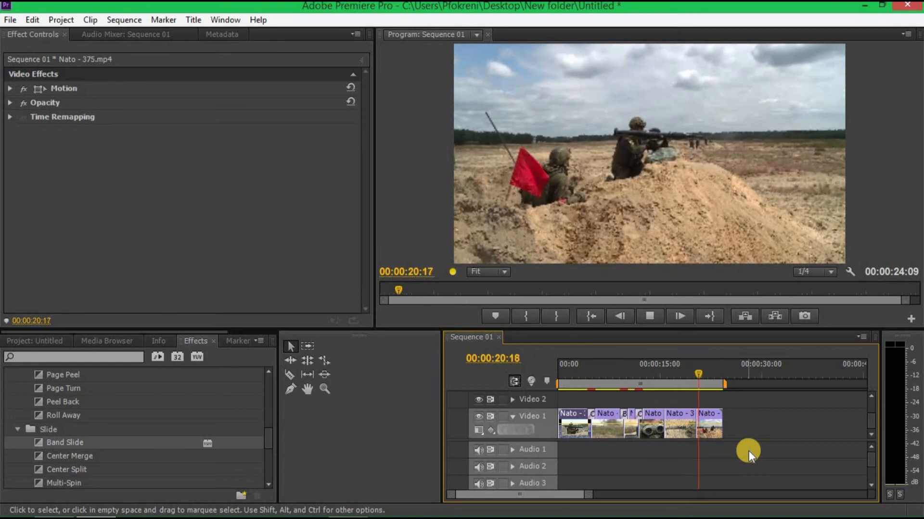
{"action": "key", "text": "space"}
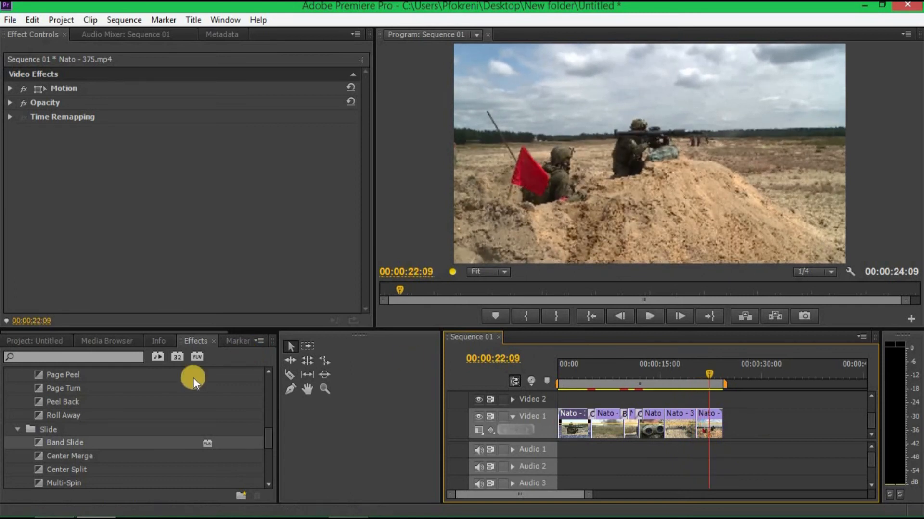
Step: Apply the Displace transition from Special Effect to the last cut on Video 1
{"action": "scroll", "coordinate": [119, 451], "scroll_direction": "down", "scroll_amount": 2}
{"action": "scroll", "coordinate": [88, 451], "scroll_direction": "down", "scroll_amount": 4}
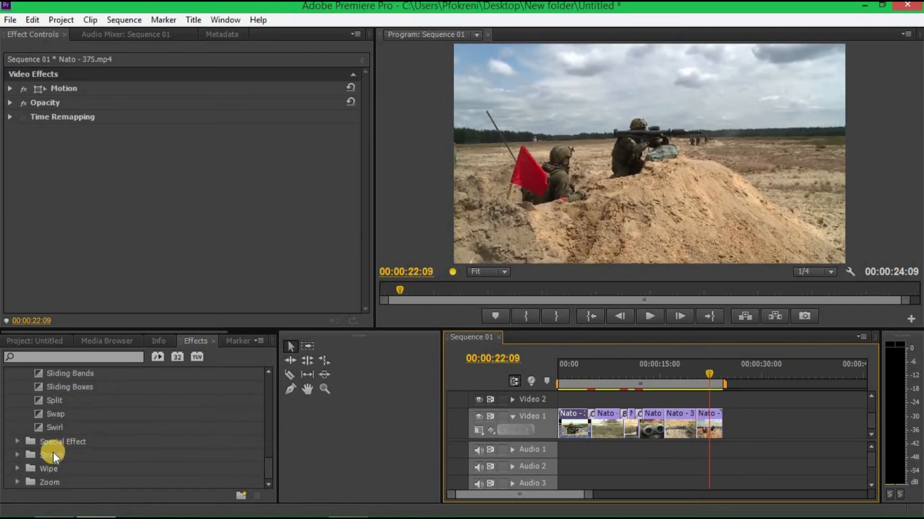
{"action": "left_click", "coordinate": [17, 441]}
{"action": "left_click_drag", "start_coordinate": [59, 457], "coordinate": [697, 411]}
Step: Play back the sequence from 00:00:17:23 across the last cut to preview the Displace transition
{"action": "left_click", "coordinate": [679, 363]}
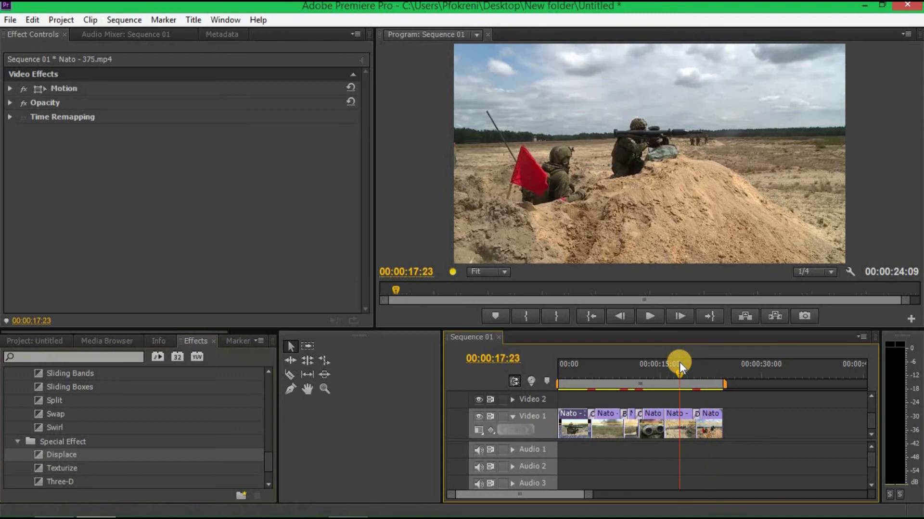
{"action": "key", "text": "space"}
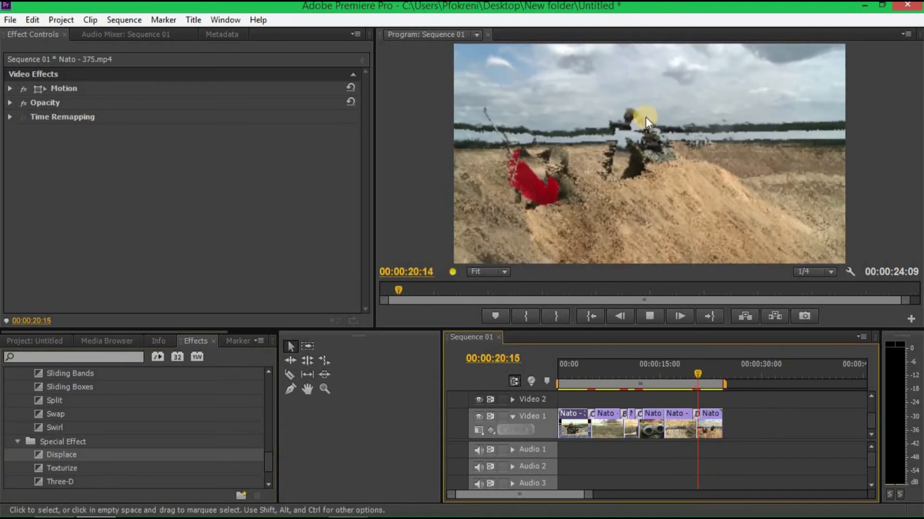
{"action": "key", "text": "space"}
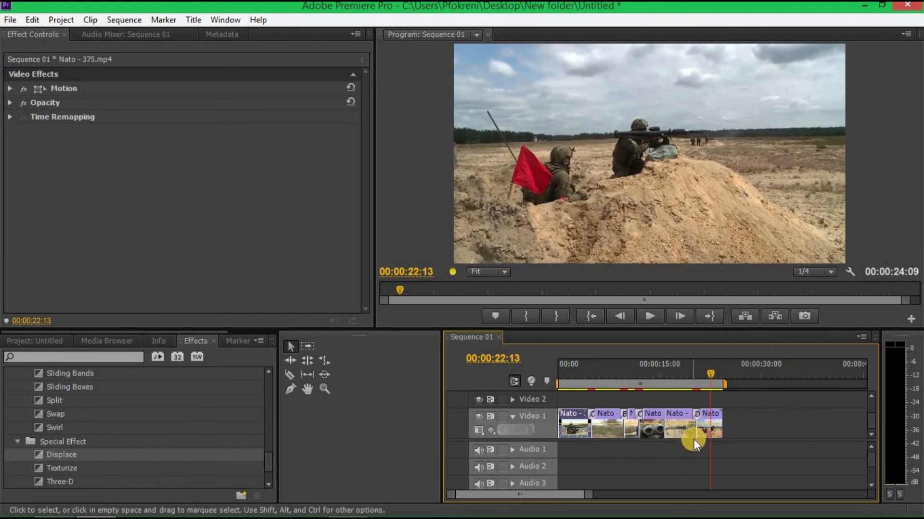
Step: Replace the Displace transition at the last cut on Video 1 with the Stretch transition from the Stretch category
{"action": "key", "text": "Delete"}
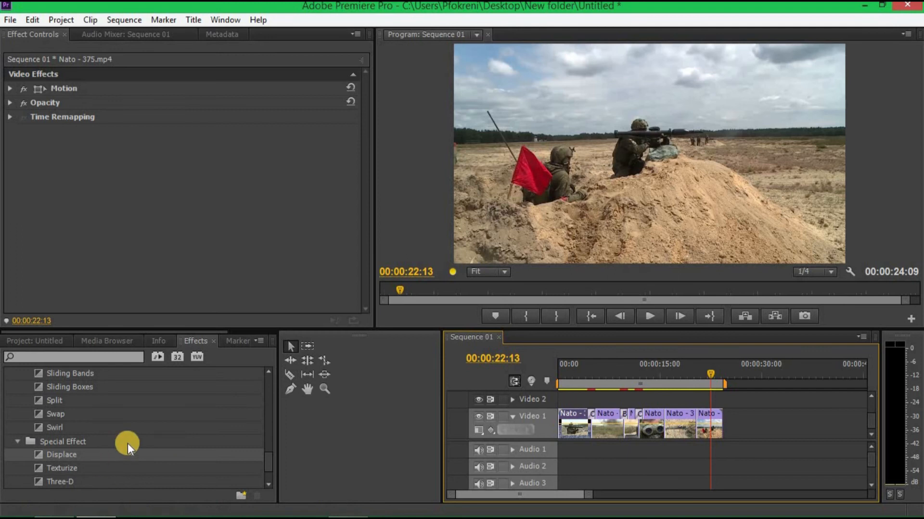
{"action": "scroll", "coordinate": [134, 439], "scroll_direction": "down", "scroll_amount": 1}
{"action": "scroll", "coordinate": [134, 440], "scroll_direction": "down", "scroll_amount": 1}
{"action": "left_click", "coordinate": [18, 455]}
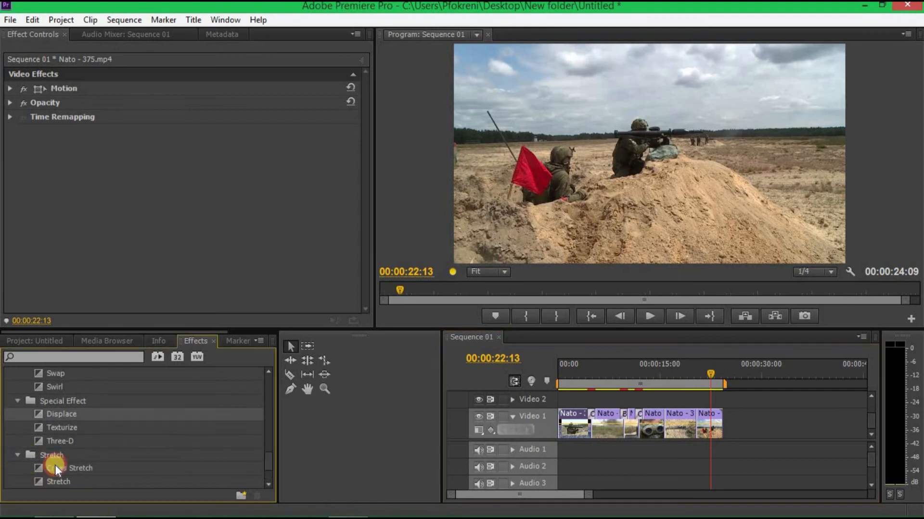
{"action": "scroll", "coordinate": [134, 463], "scroll_direction": "down", "scroll_amount": 2}
{"action": "left_click", "coordinate": [70, 458]}
{"action": "left_click_drag", "start_coordinate": [53, 455], "coordinate": [694, 416]}
Step: Play back the sequence across the last cut to preview the Stretch transition
{"action": "left_click", "coordinate": [686, 366]}
{"action": "key", "text": "space"}
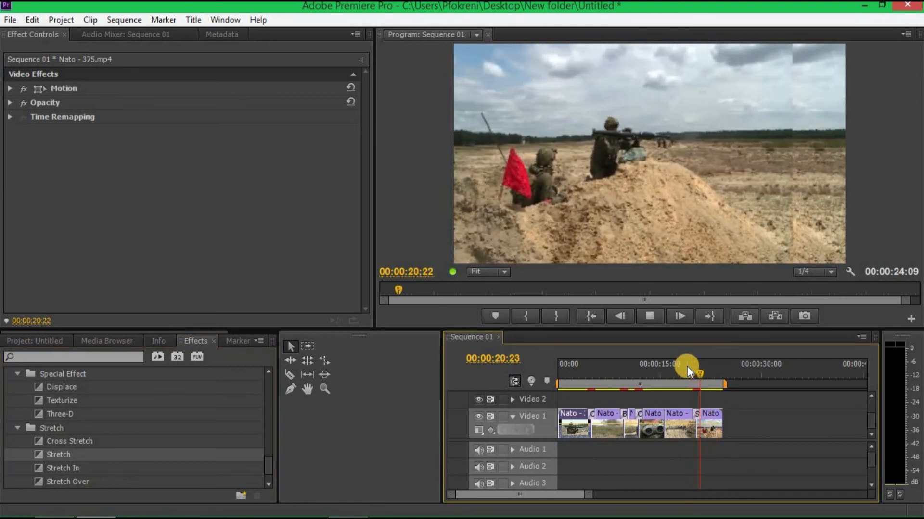
{"action": "key", "text": "space"}
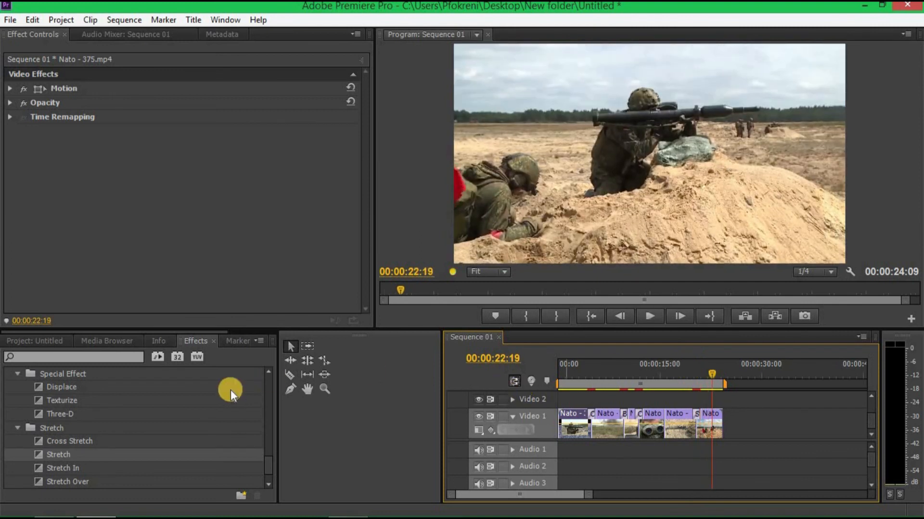
Step: Collapse all expanded transition categories and the Video Transitions folder in the effects list
{"action": "left_click", "coordinate": [14, 375]}
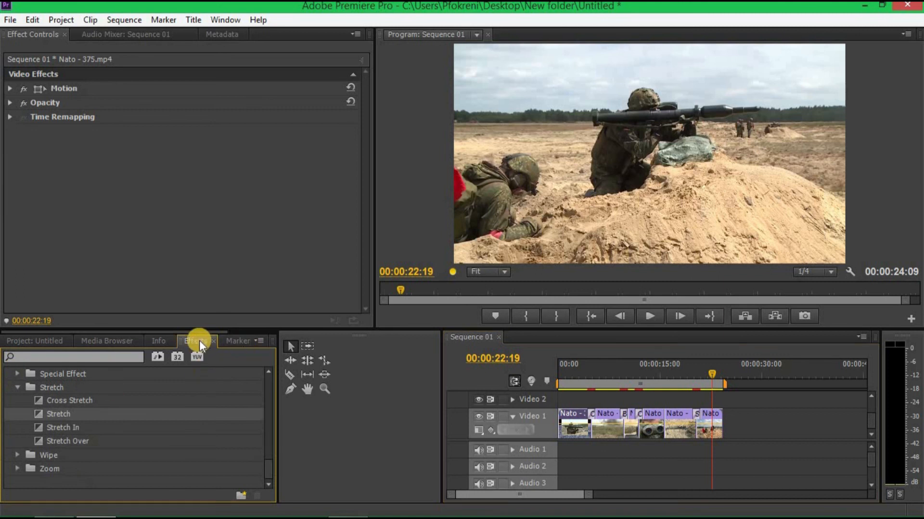
{"action": "double_click", "coordinate": [33, 389]}
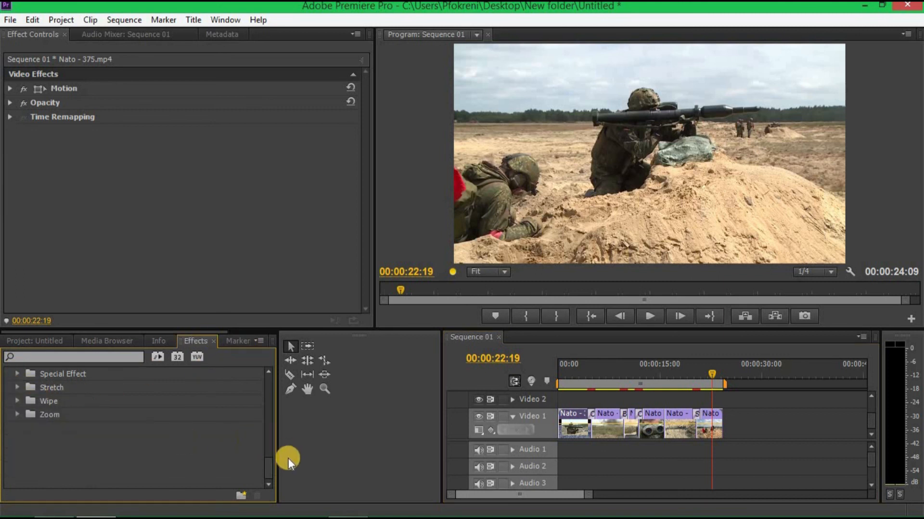
{"action": "left_click_drag", "start_coordinate": [266, 469], "coordinate": [218, 434]}
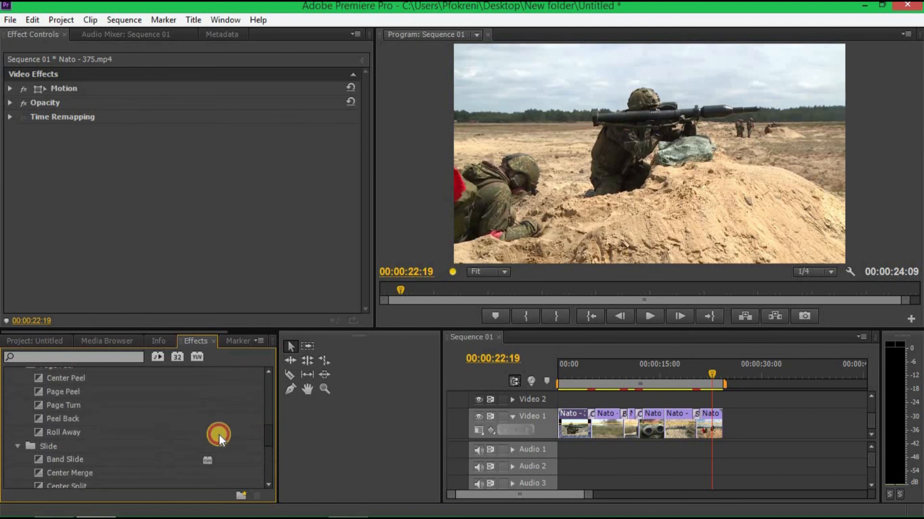
{"action": "left_click", "coordinate": [17, 447]}
{"action": "left_click_drag", "start_coordinate": [267, 452], "coordinate": [268, 372]}
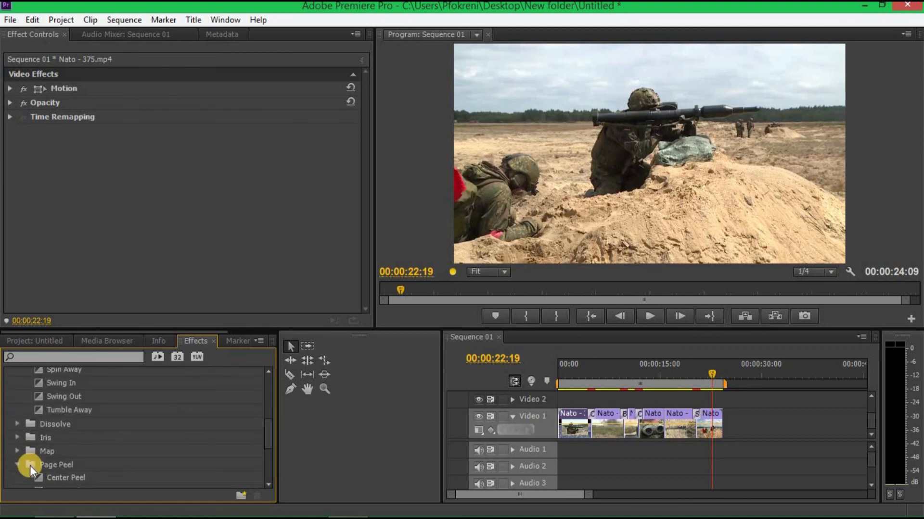
{"action": "left_click", "coordinate": [19, 464]}
{"action": "left_click", "coordinate": [17, 439]}
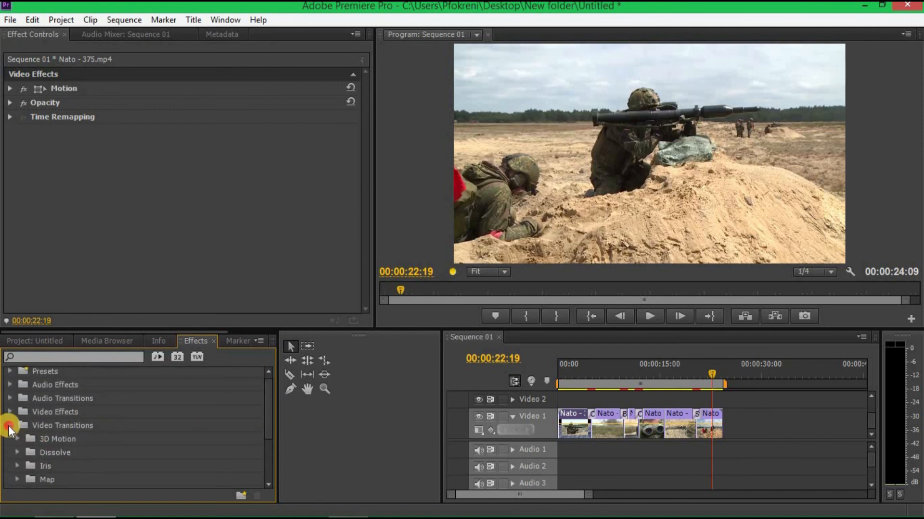
{"action": "left_click", "coordinate": [9, 425]}
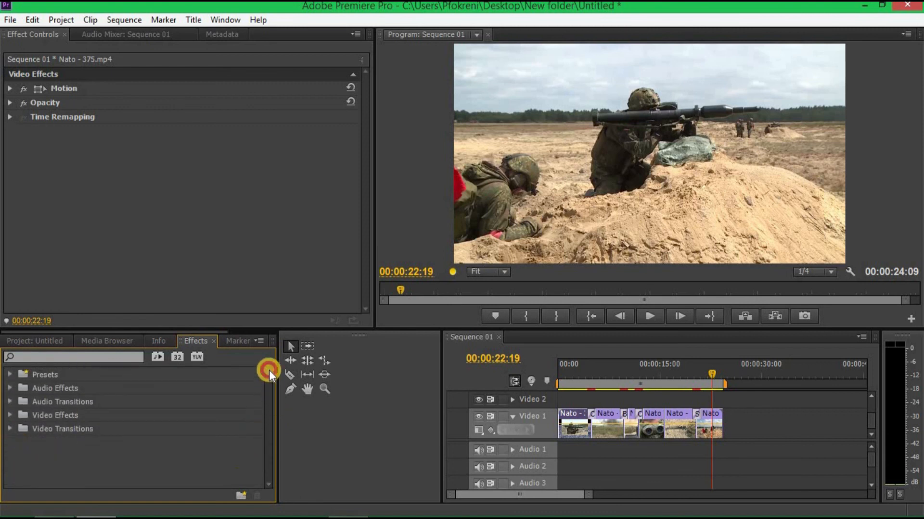